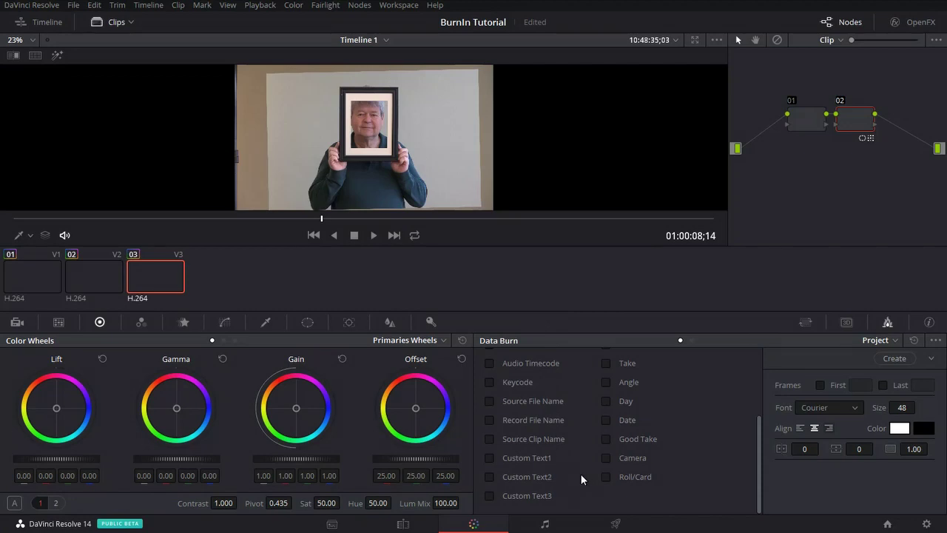
Enable Custom Text1 and replace its default date with 'Aug. 12, 2017'
click(489, 458)
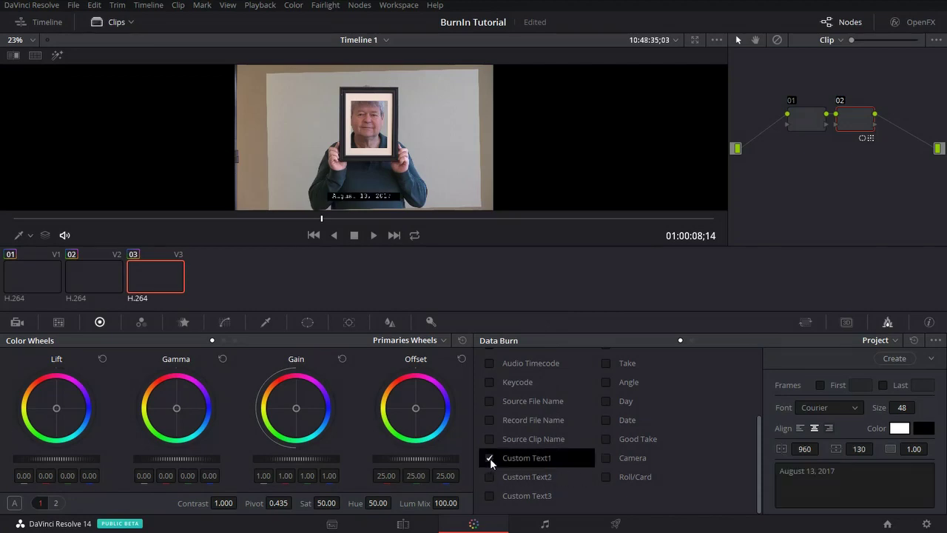
click(857, 478)
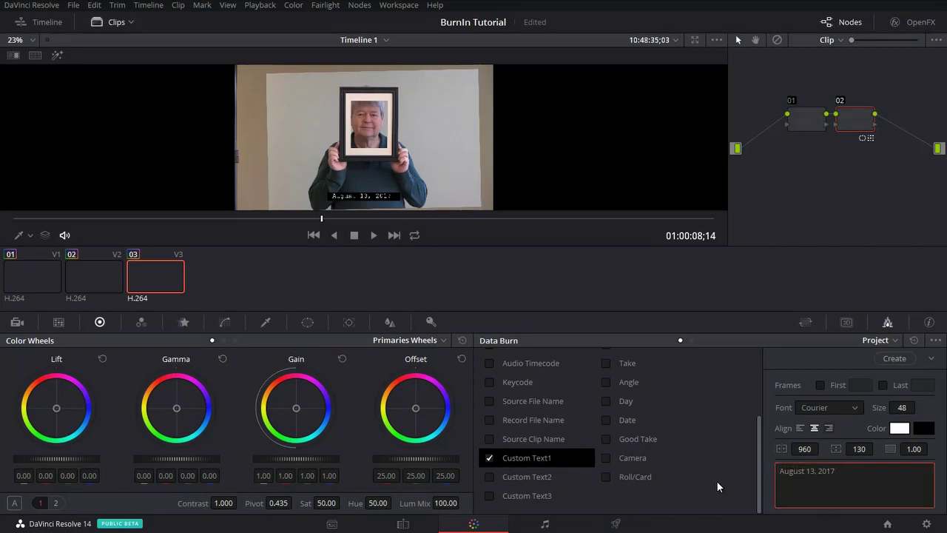
key(BackSpace)
key(BackSpace)
key(BackSpace)
key(BackSpace)
key(BackSpace)
key(BackSpace)
key(BackSpace)
key(BackSpace)
key(BackSpace)
key(BackSpace)
key(BackSpace)
key(BackSpace)
key(BackSpace)
key(BackSpace)
key(BackSpace)
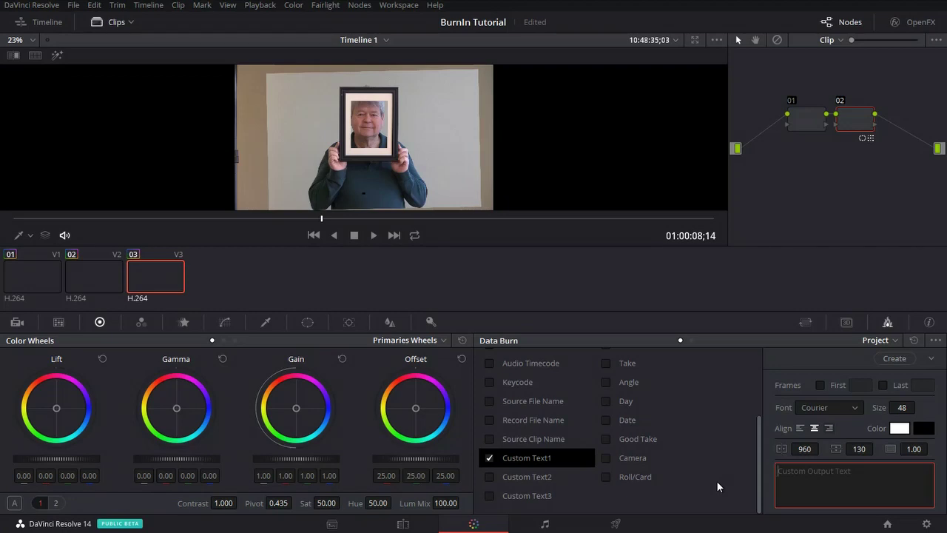
text(Aug, 12)
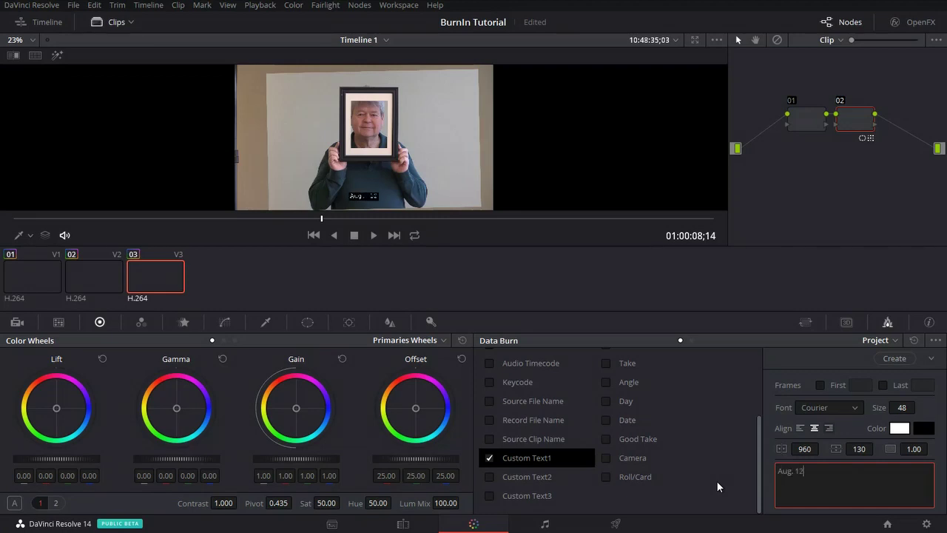
text(, 2017)
click(856, 410)
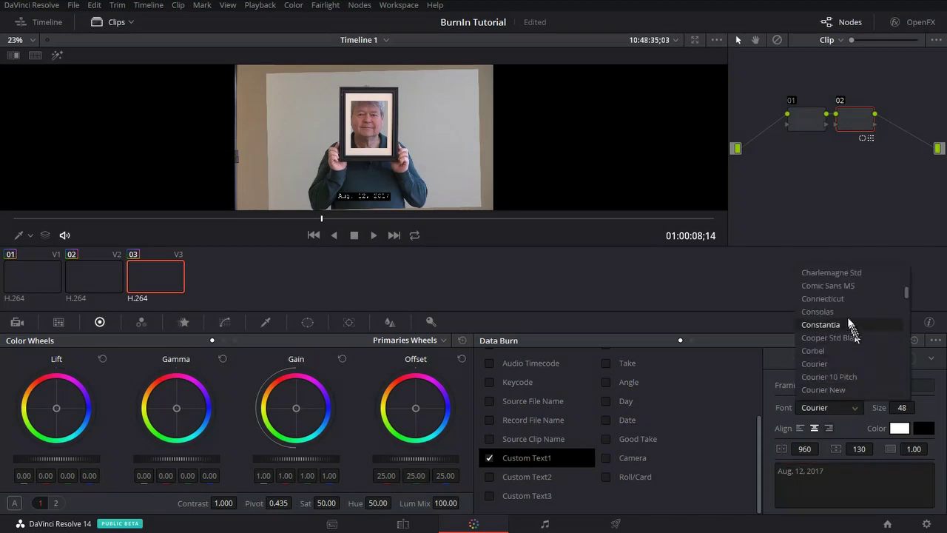
Set the date text to Connecticut at size 221 and move it to position 622, 408
click(838, 301)
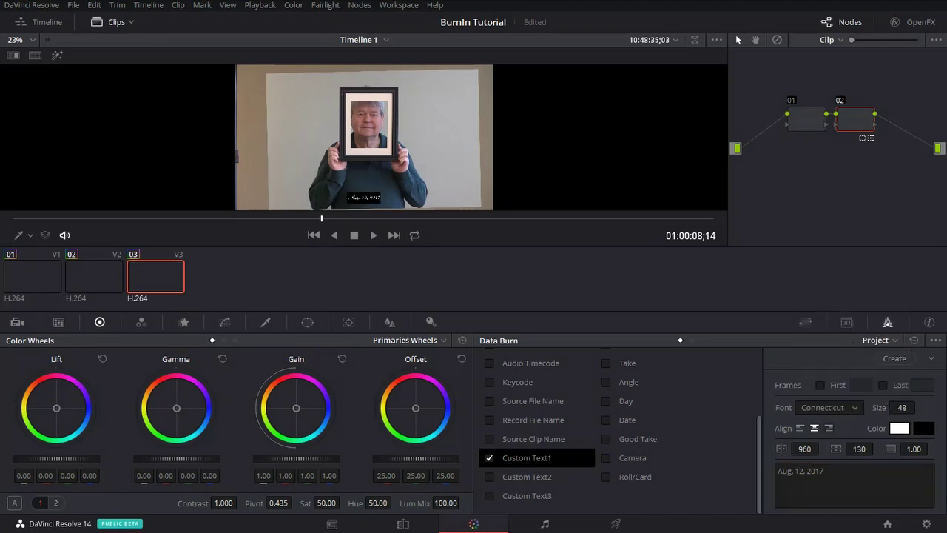
drag(901, 408, 919, 407)
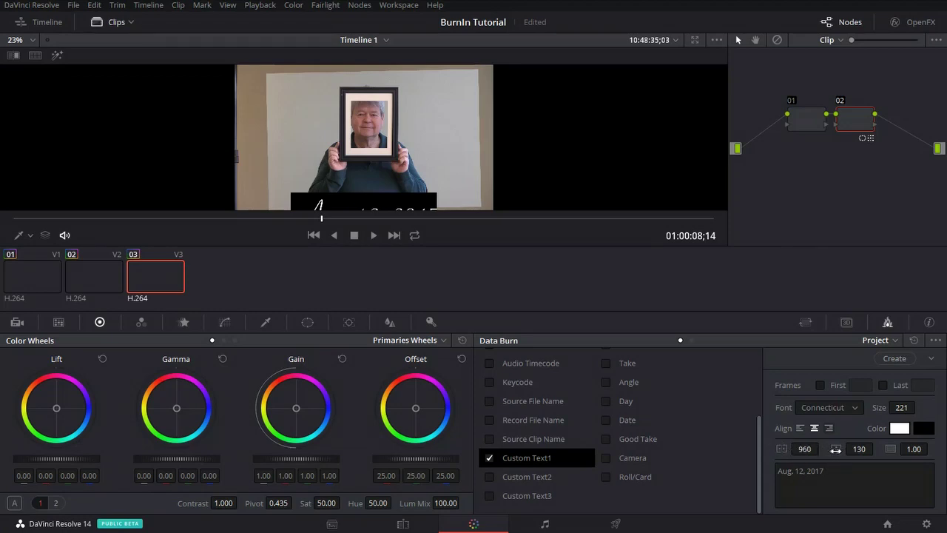
mouse_move(836, 448)
mouse_down()
mouse_move(877, 447)
mouse_move(740, 449)
mouse_up()
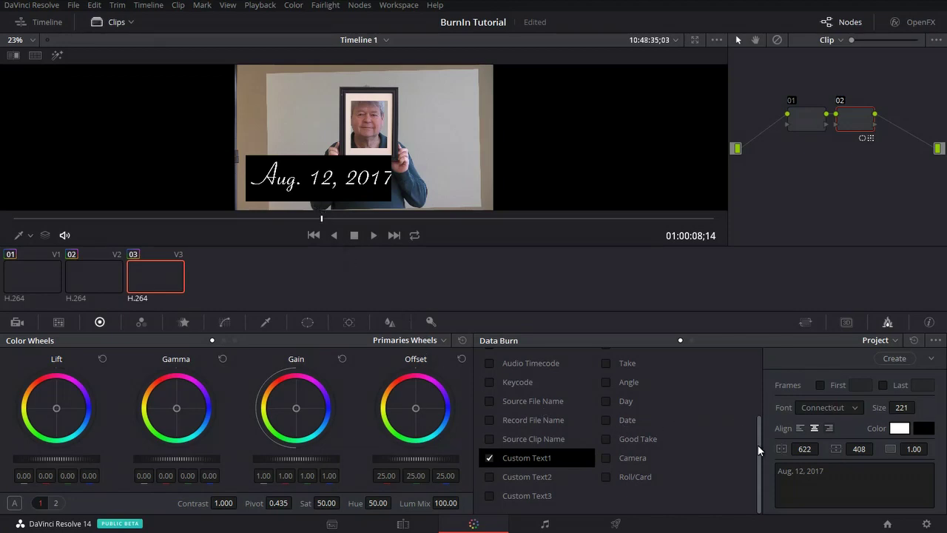
drag(758, 444, 755, 376)
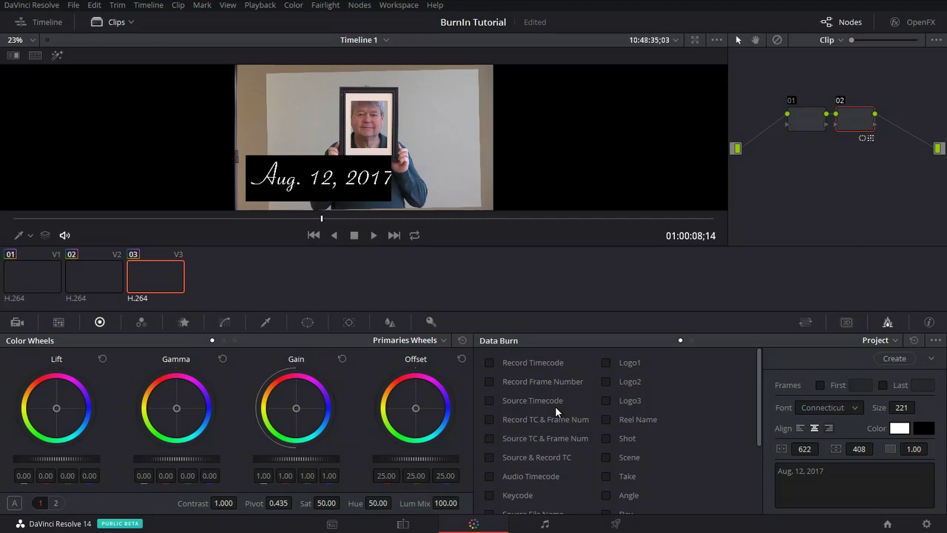
click(489, 401)
Place the source timecode burn-in at X 866, Y 773, just above the date
drag(864, 454, 876, 448)
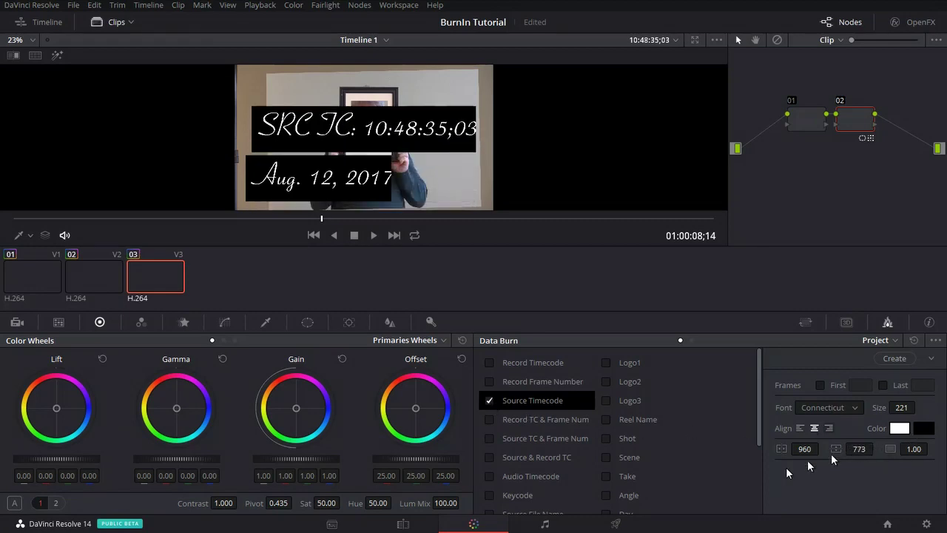
drag(780, 448, 771, 448)
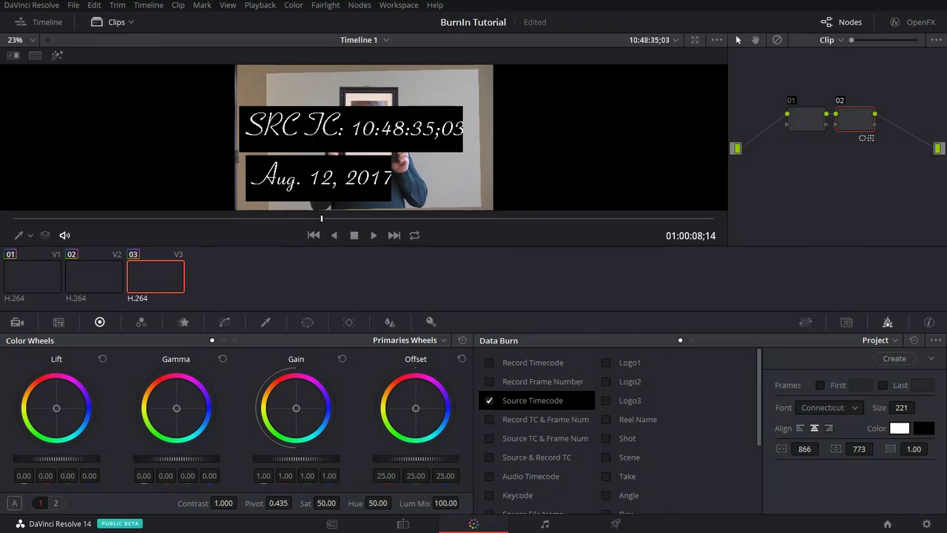
Turn off Prefix Render Text so the timecode reads only 10:48:35;03
click(933, 341)
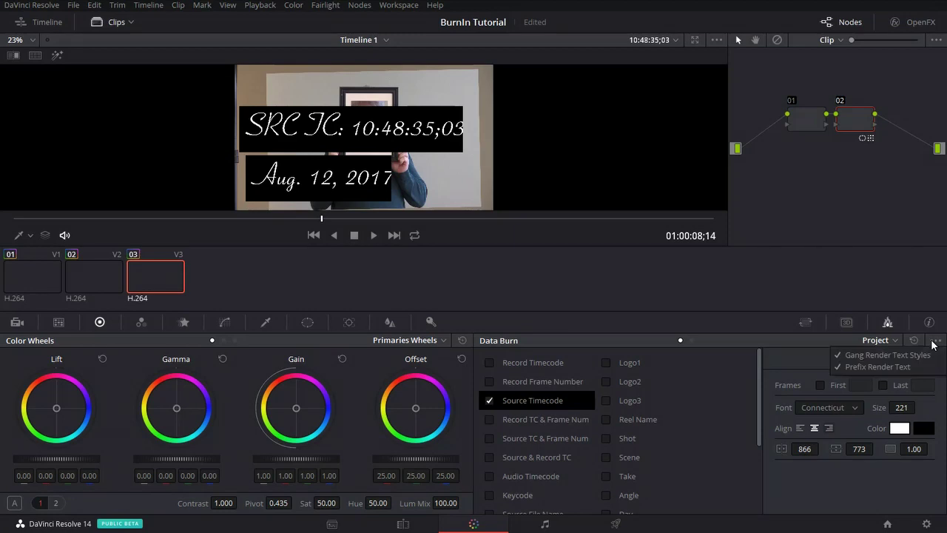
click(840, 367)
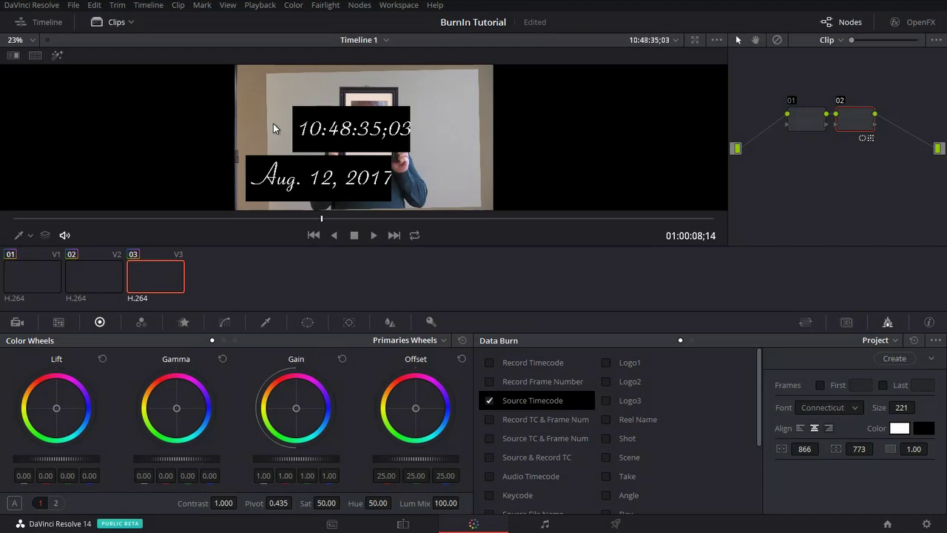
Enable Custom Text2 and delete its 'a.m.' text, leaving an empty box
drag(760, 367, 762, 462)
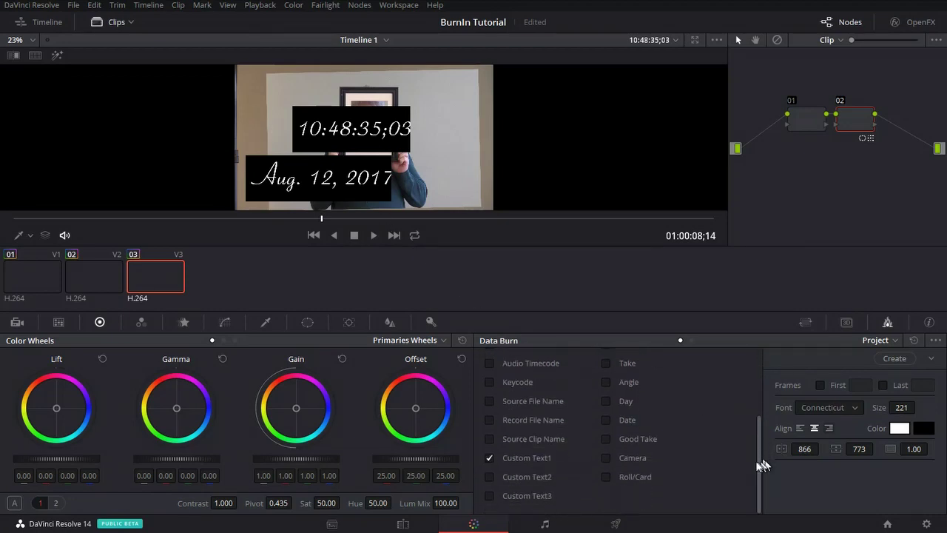
click(489, 477)
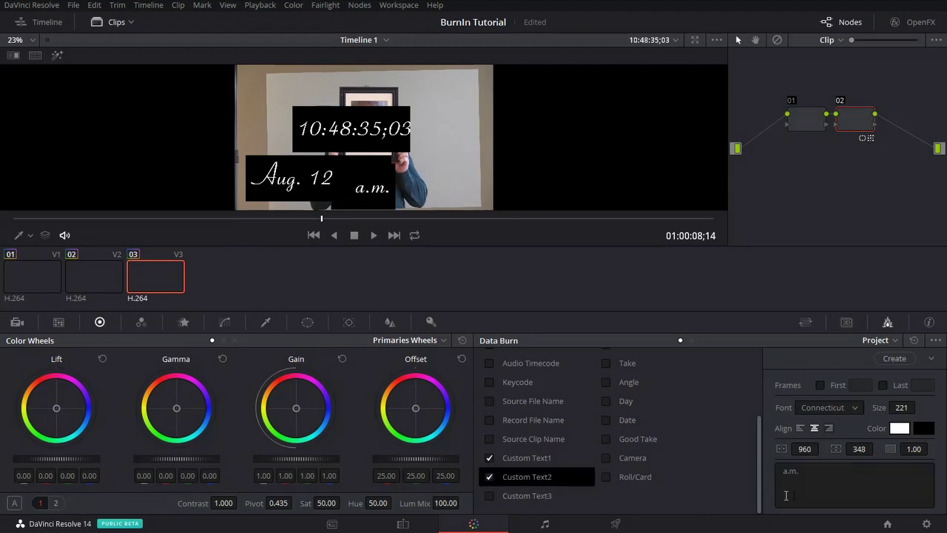
click(821, 468)
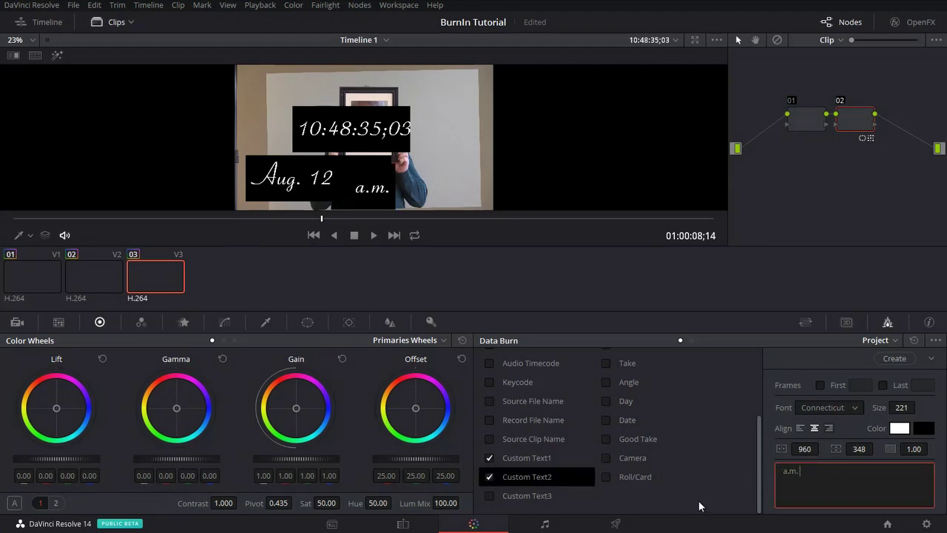
key(BackSpace)
key(BackSpace)
key(BackSpace)
key(BackSpace)
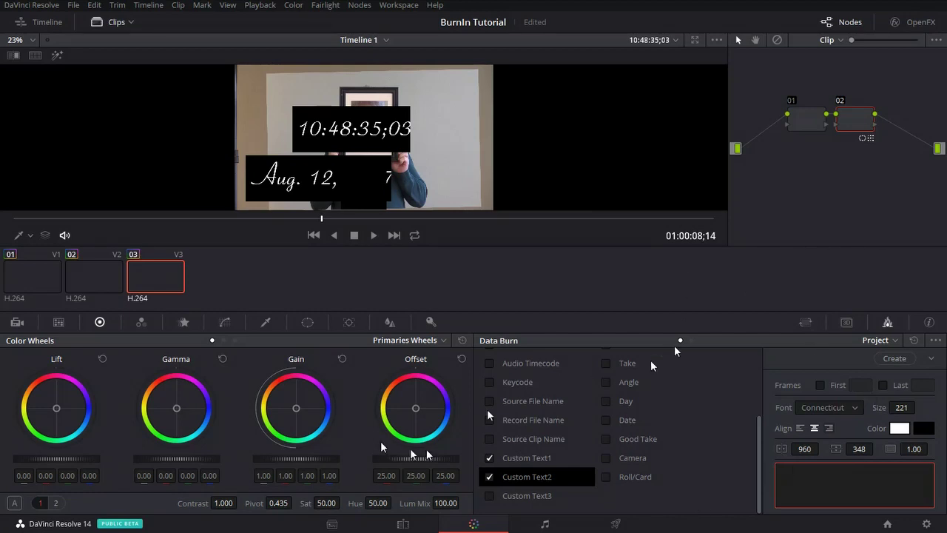
Move the empty Custom Text2 box to position 1515, 772, right of the timecode
click(864, 433)
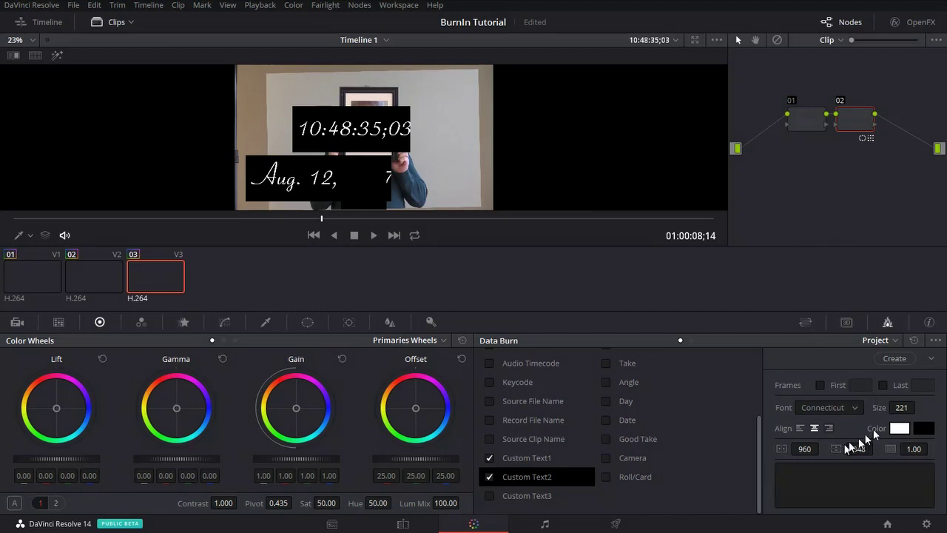
drag(860, 449, 918, 449)
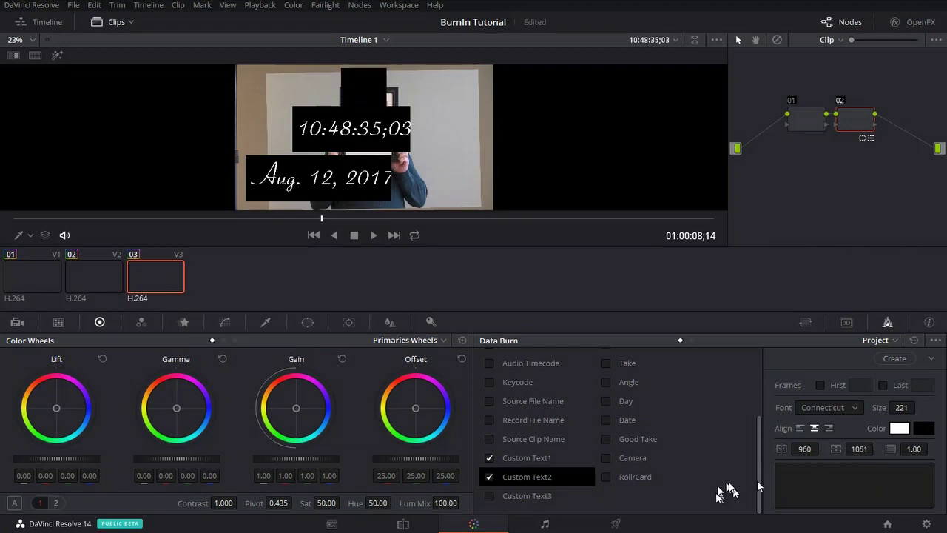
mouse_move(787, 450)
mouse_down()
mouse_move(833, 451)
mouse_move(827, 444)
mouse_up()
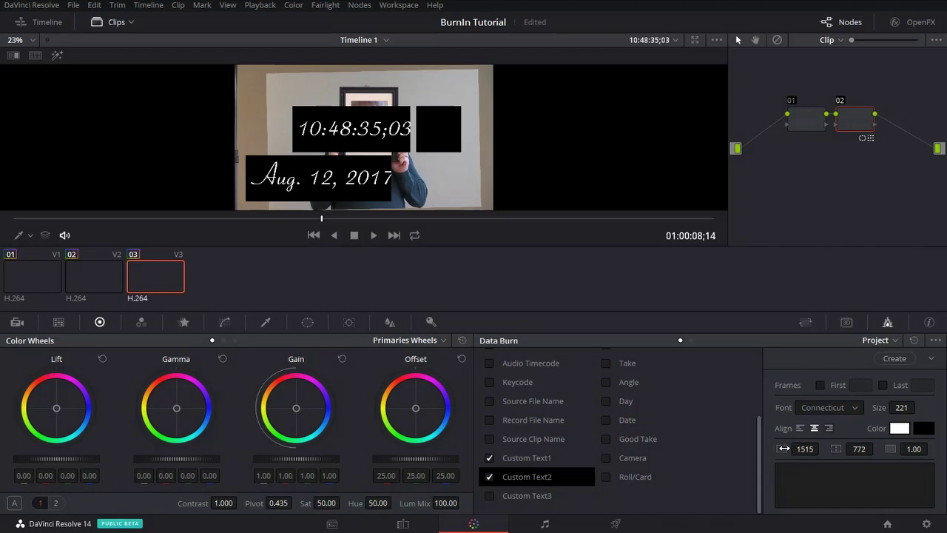
Slide the box over the timecode and enter 'a.m.' with the extra leading spaces removed
drag(784, 448, 708, 448)
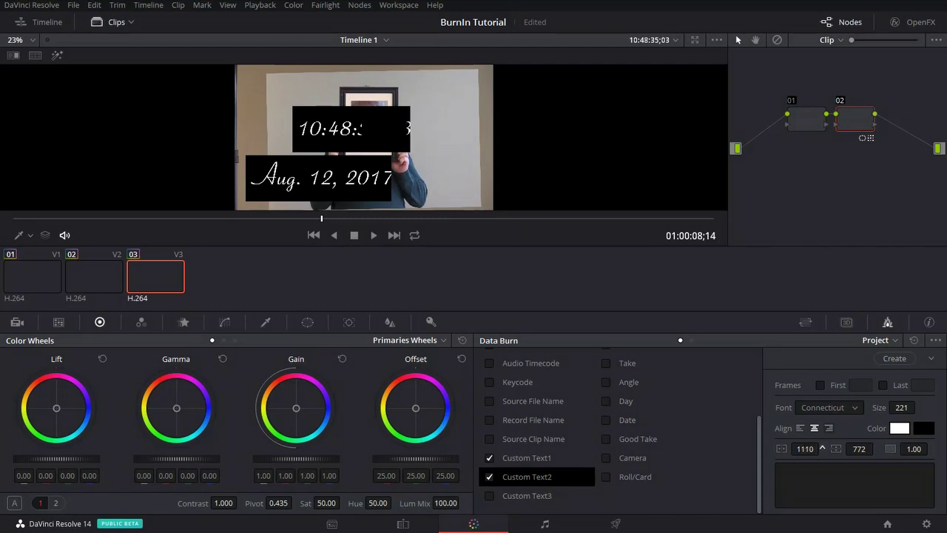
click(798, 472)
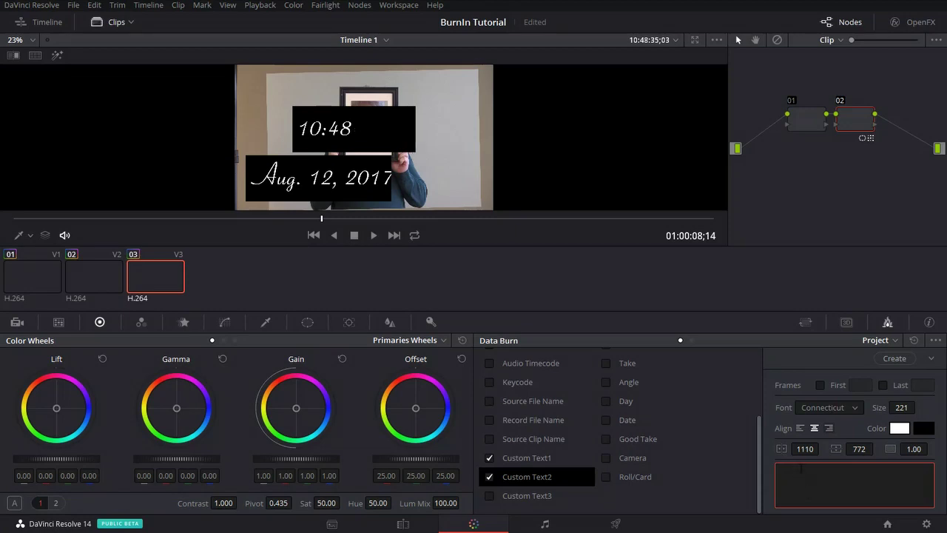
text(a.m.)
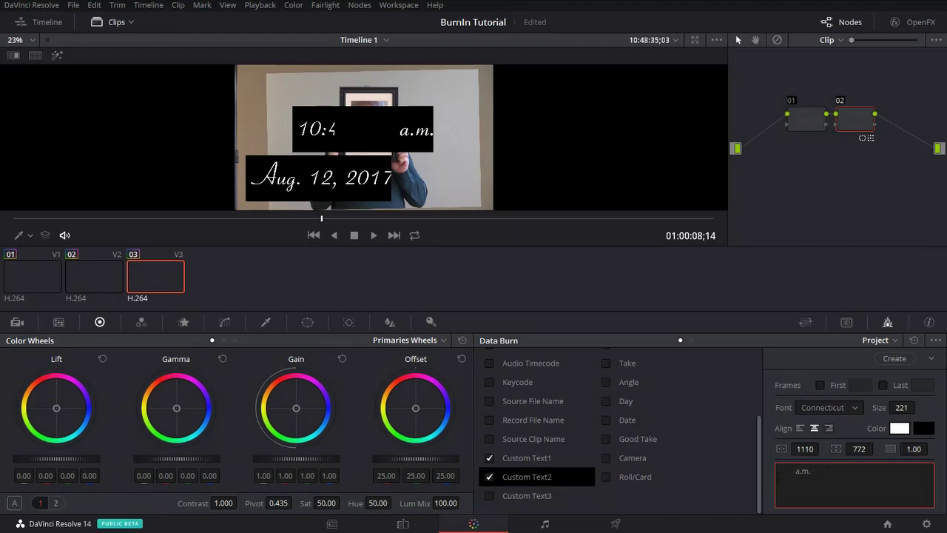
key(Delete)
key(Delete)
key(Delete)
key(Delete)
key(Delete)
key(Delete)
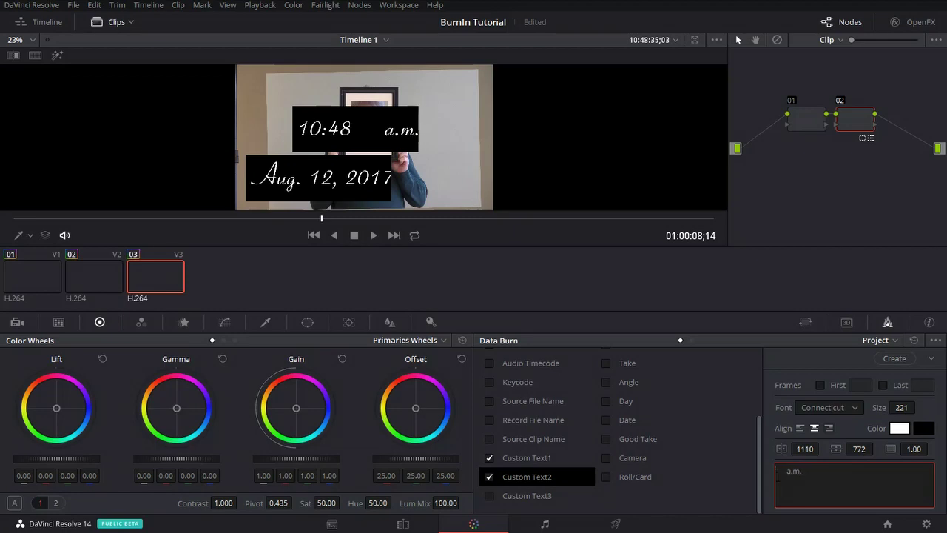
text(:)
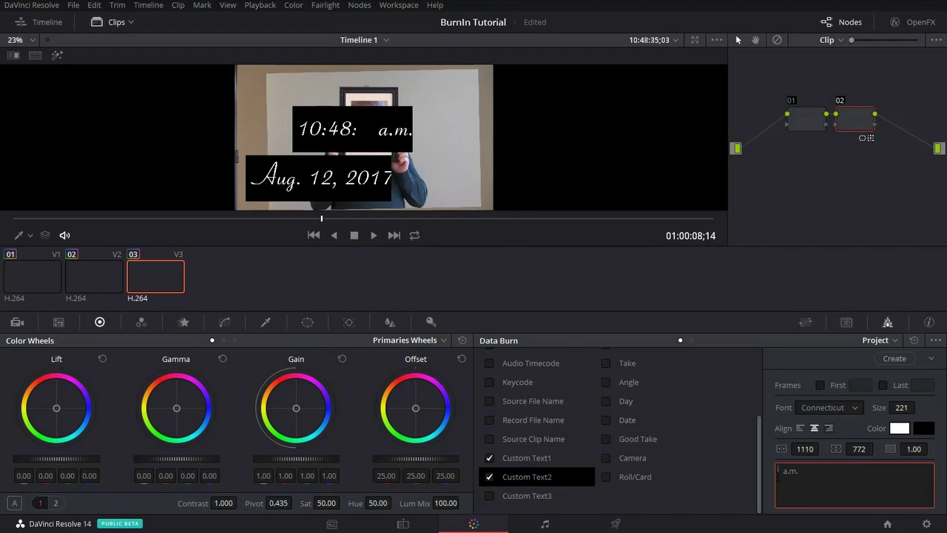
key(Delete)
key(Delete)
Fine-tune the a.m. text to X 1120 so it sits right after 10:48
mouse_move(827, 448)
mouse_down()
mouse_move(807, 449)
mouse_move(824, 449)
mouse_up()
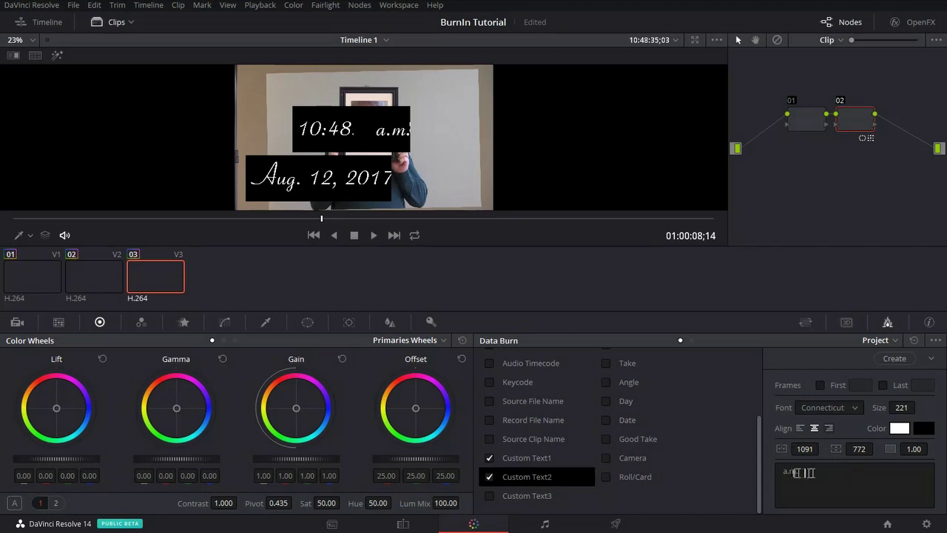
click(799, 471)
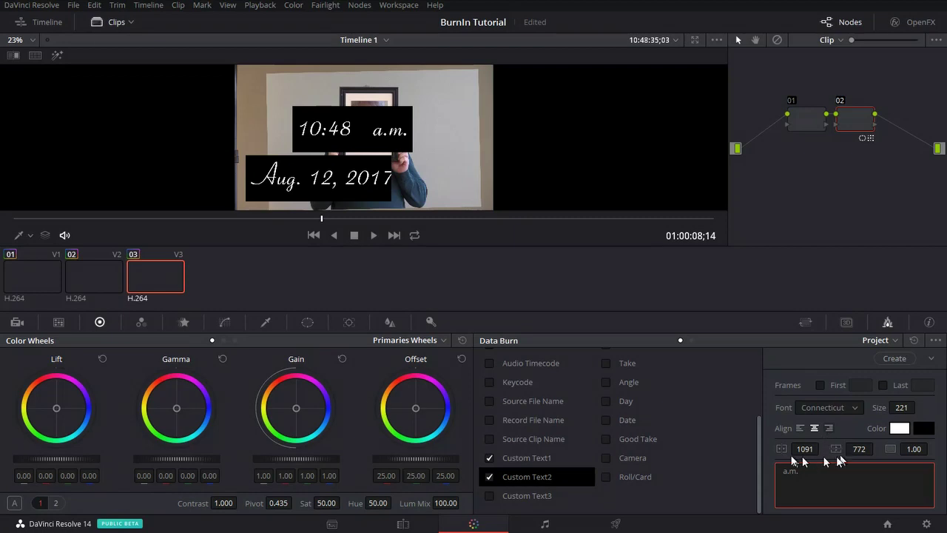
drag(822, 448, 823, 446)
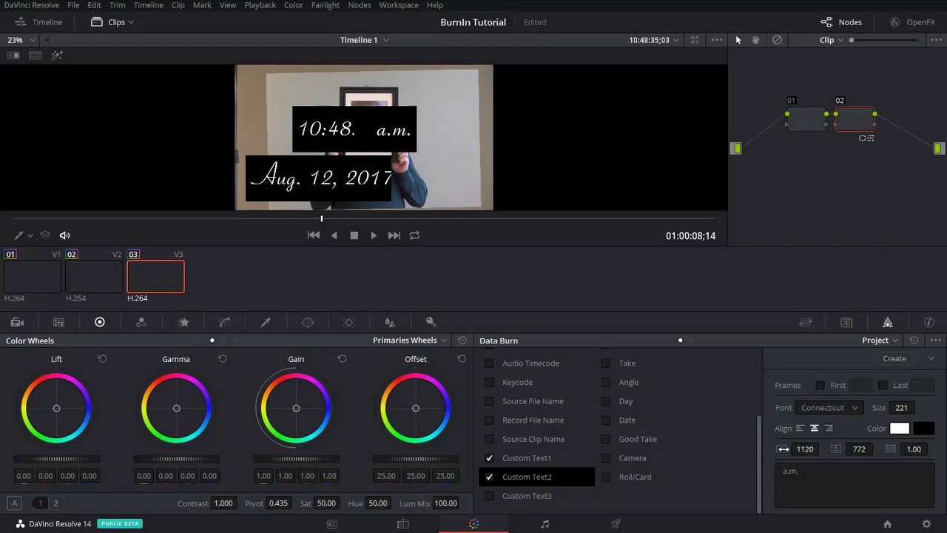
Set the burn-in text colour to pure green
click(900, 428)
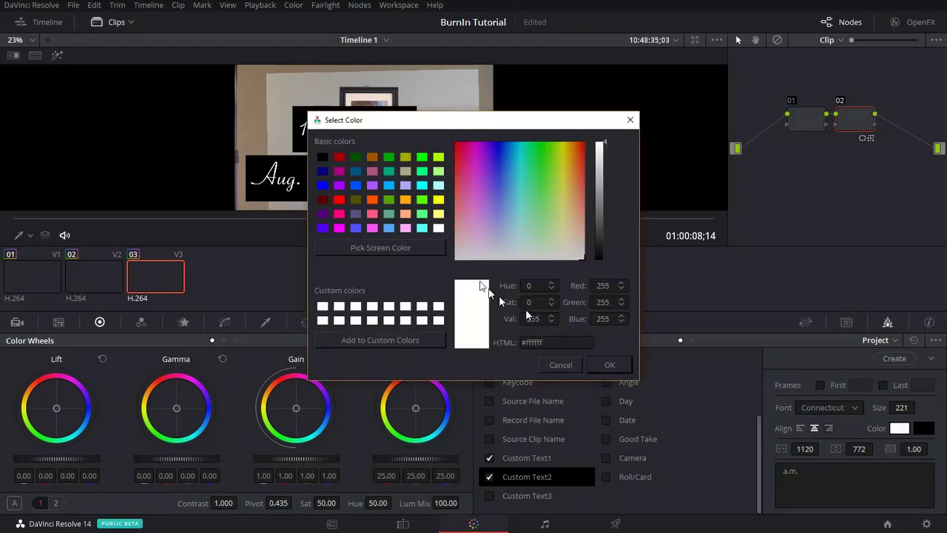
click(422, 156)
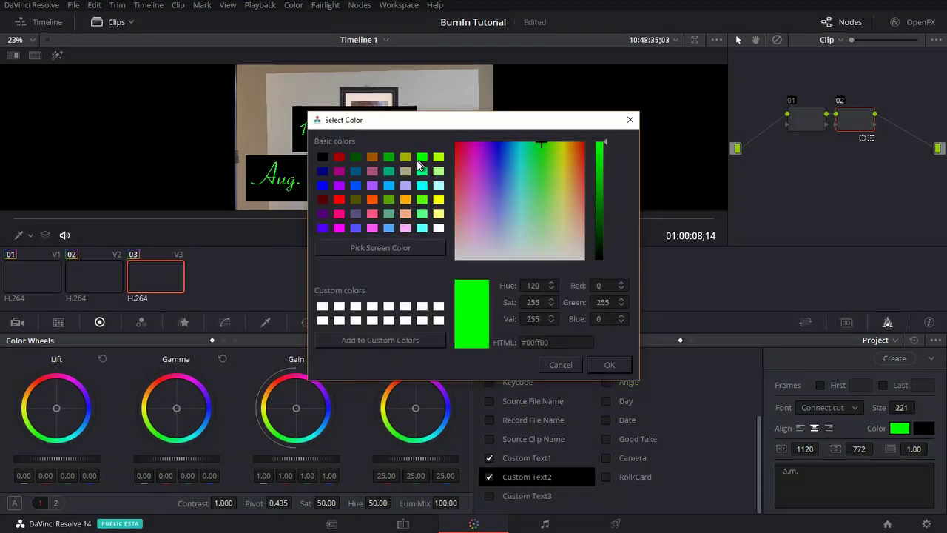
click(615, 366)
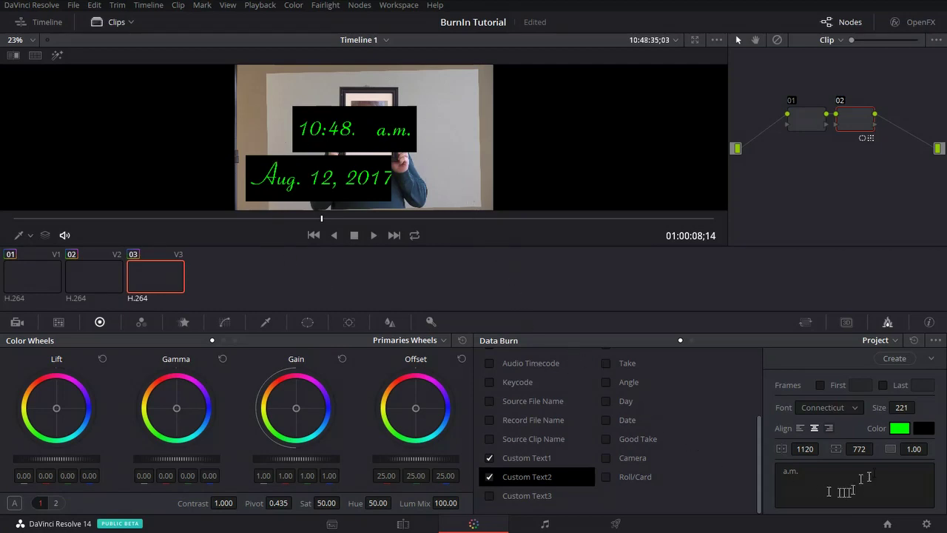
Set the burn-in background box colour to blue #5555ff
click(924, 430)
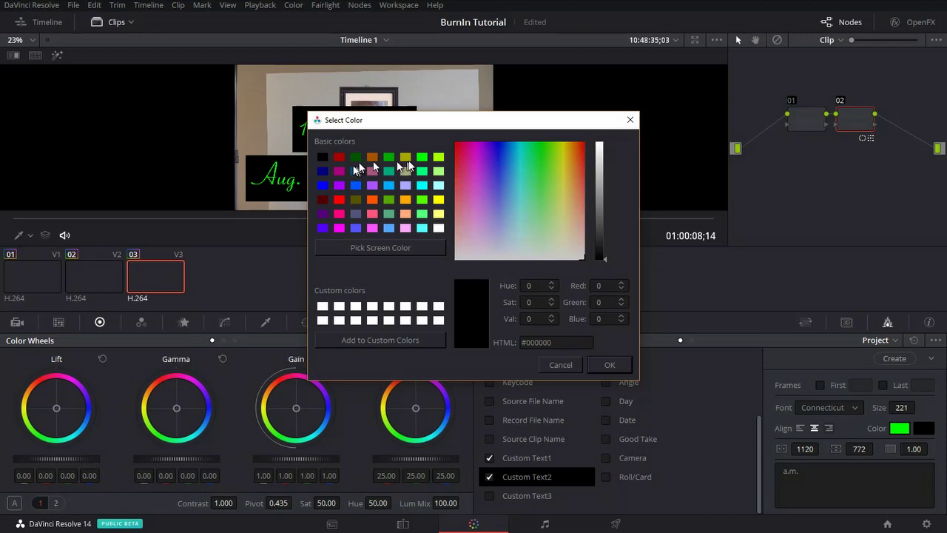
click(356, 228)
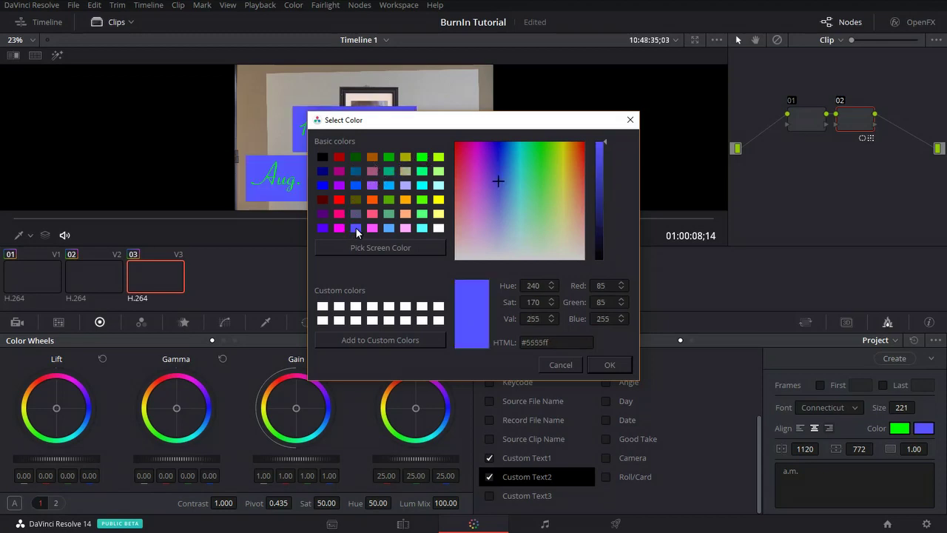
click(611, 365)
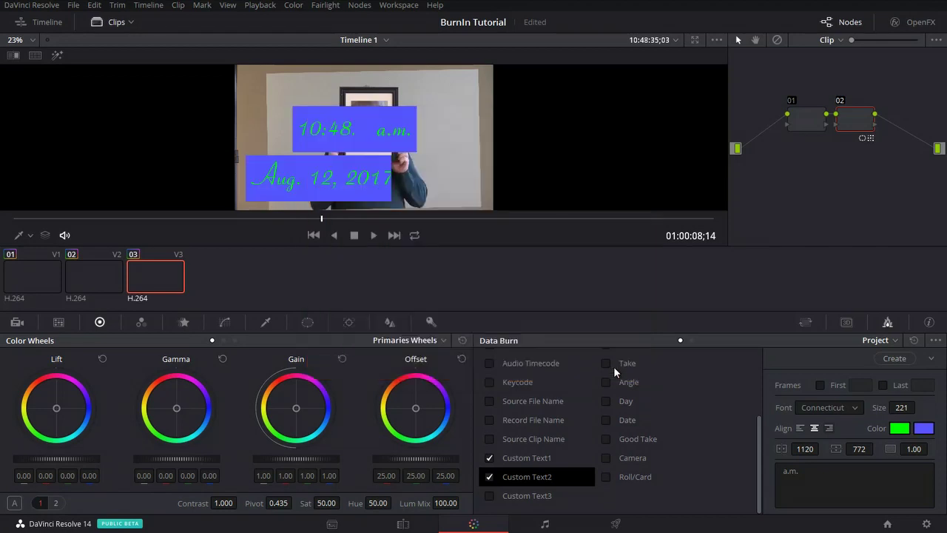
Uncheck Gang Render Text Styles in the Data Burn options menu
click(936, 341)
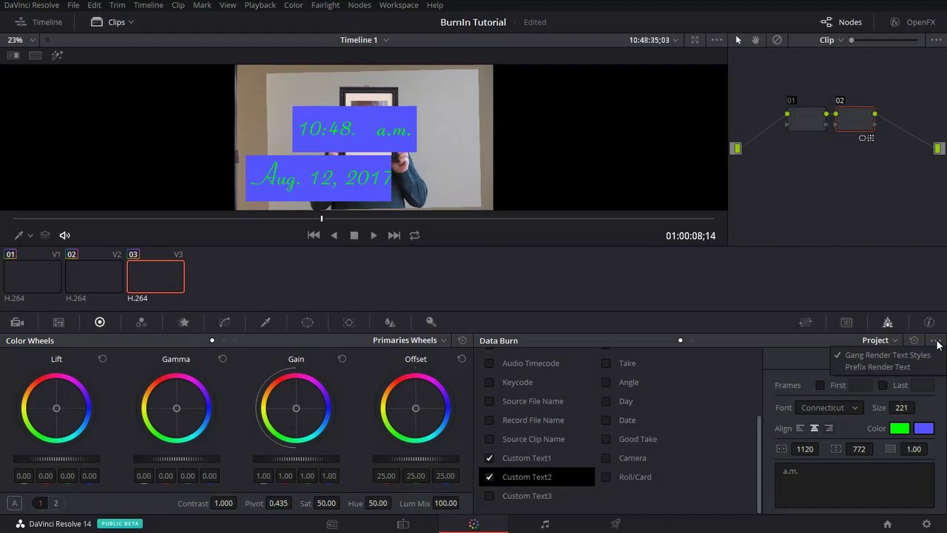
click(837, 356)
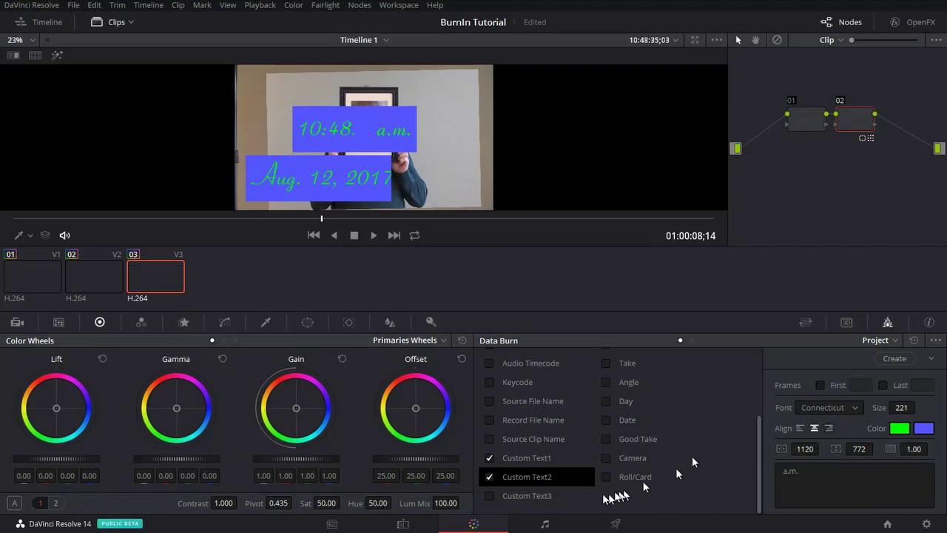
Change the a.m. burn-in's background colour to dark olive #555500
click(924, 429)
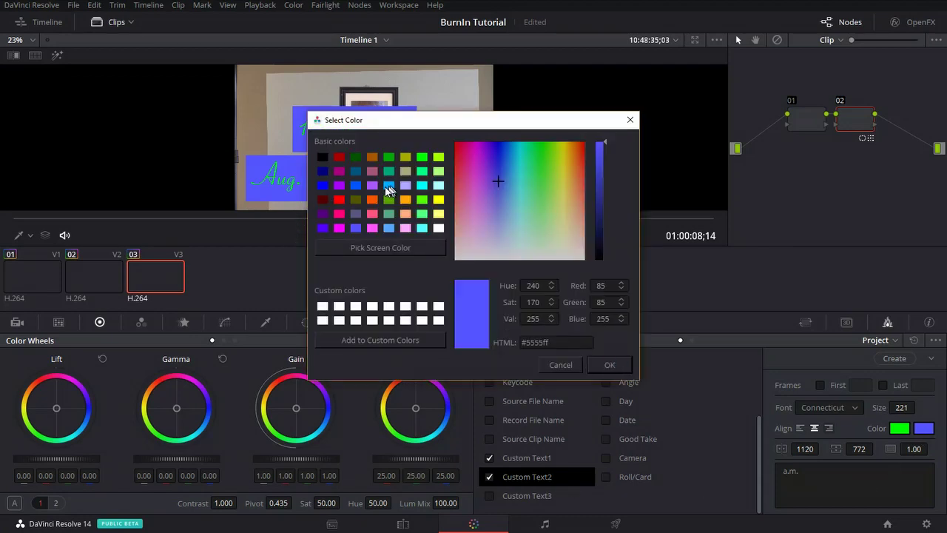
click(355, 200)
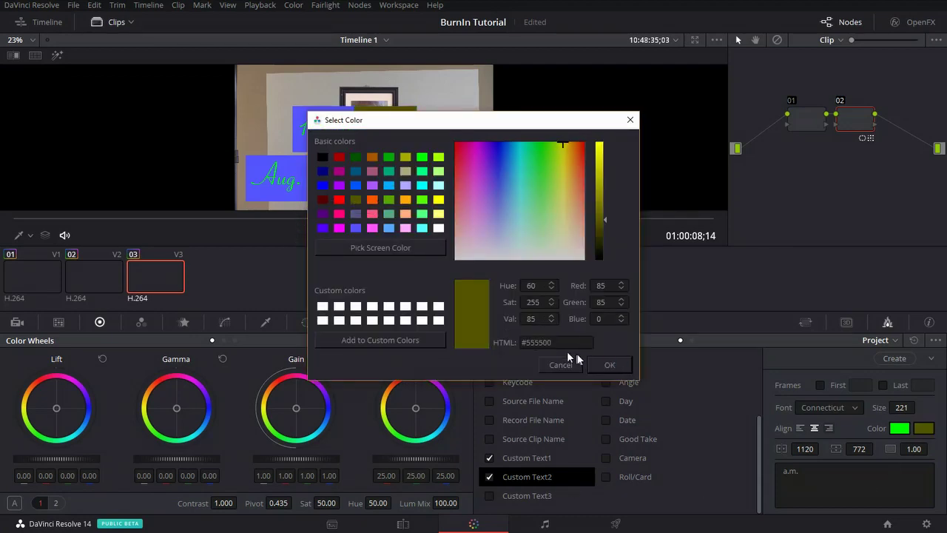
click(603, 364)
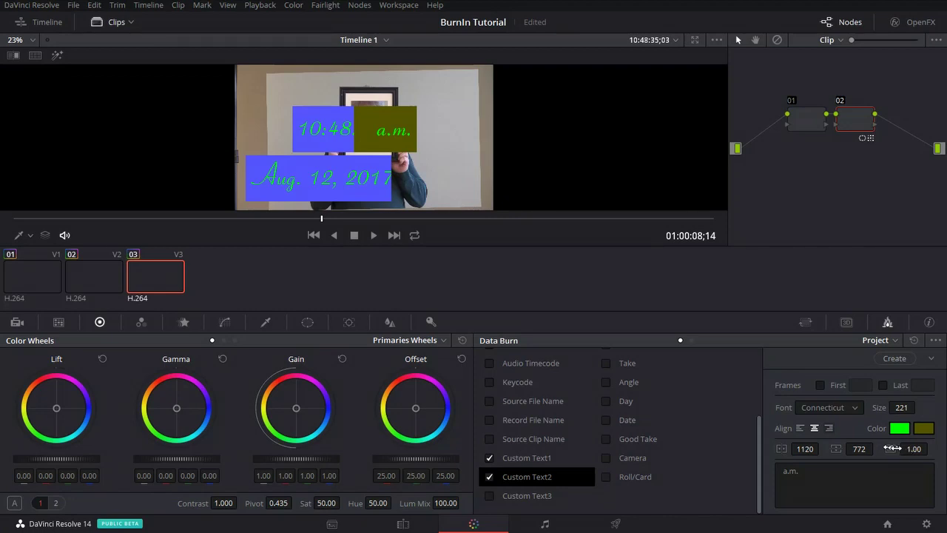
drag(897, 448, 867, 448)
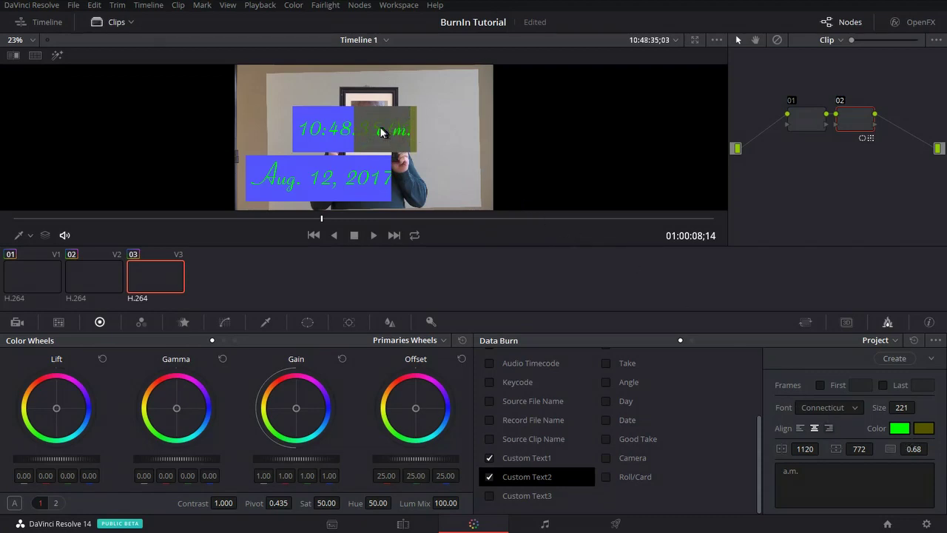
mouse_move(913, 449)
mouse_down()
mouse_move(887, 448)
mouse_move(936, 448)
mouse_up()
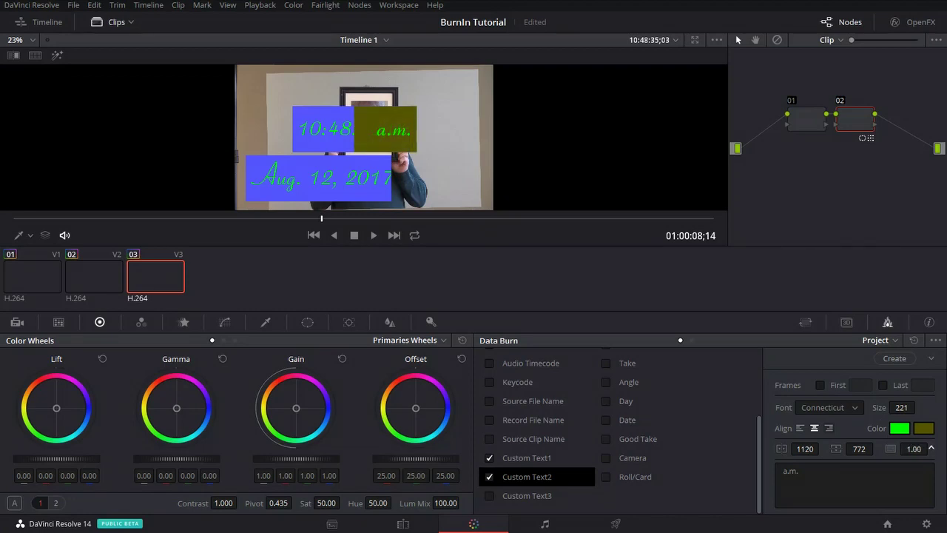
click(872, 340)
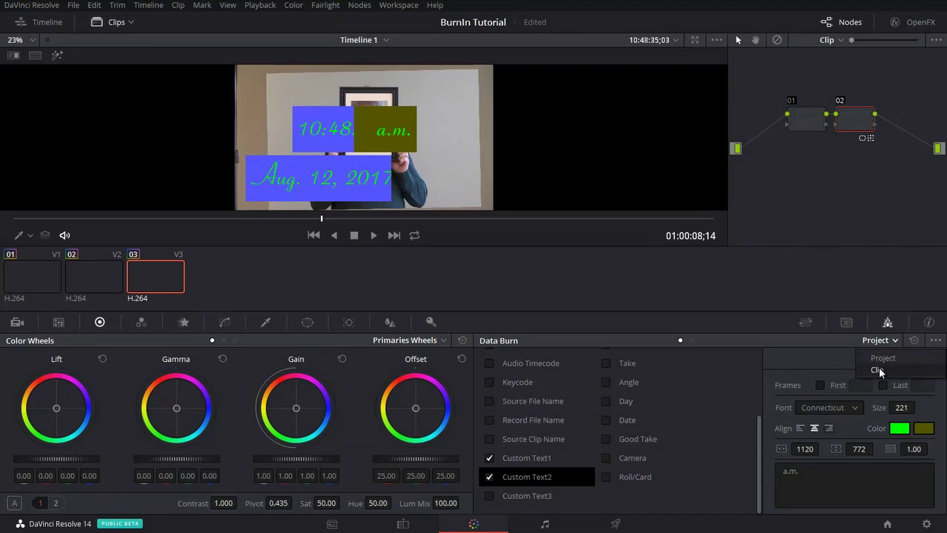
click(878, 370)
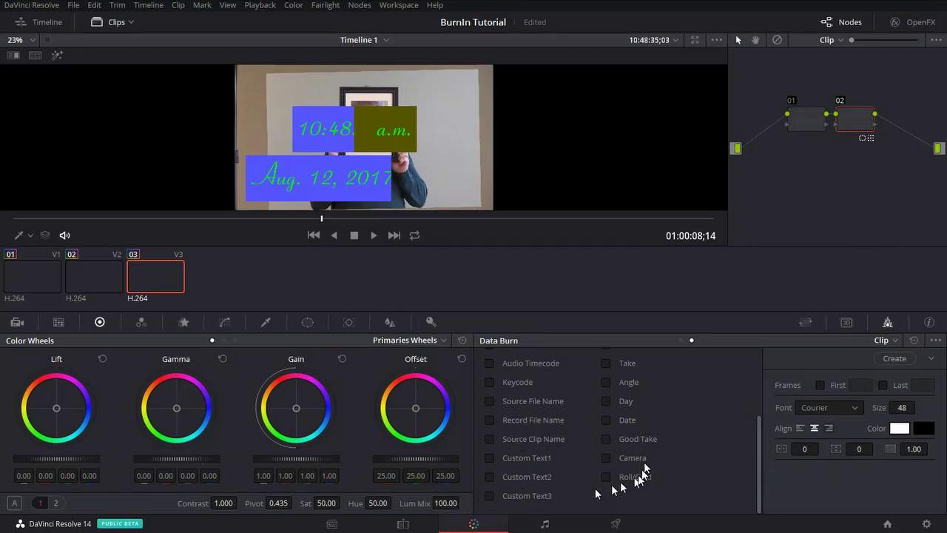
click(885, 341)
click(883, 358)
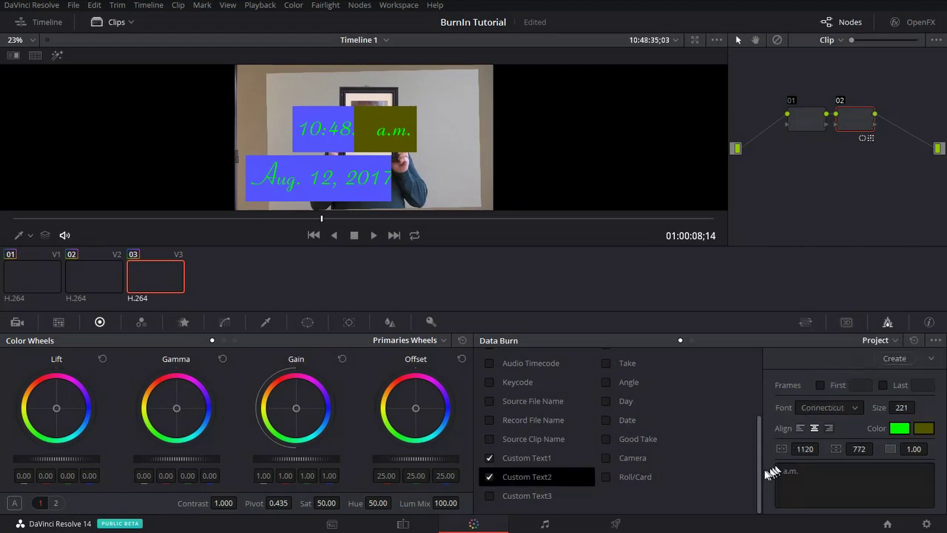
drag(760, 474, 754, 378)
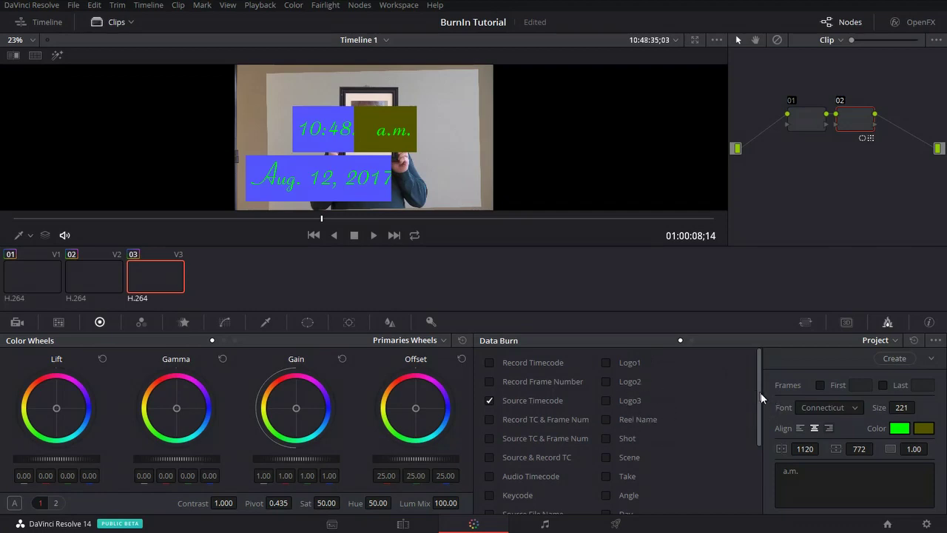
scroll(762, 398, down, 3)
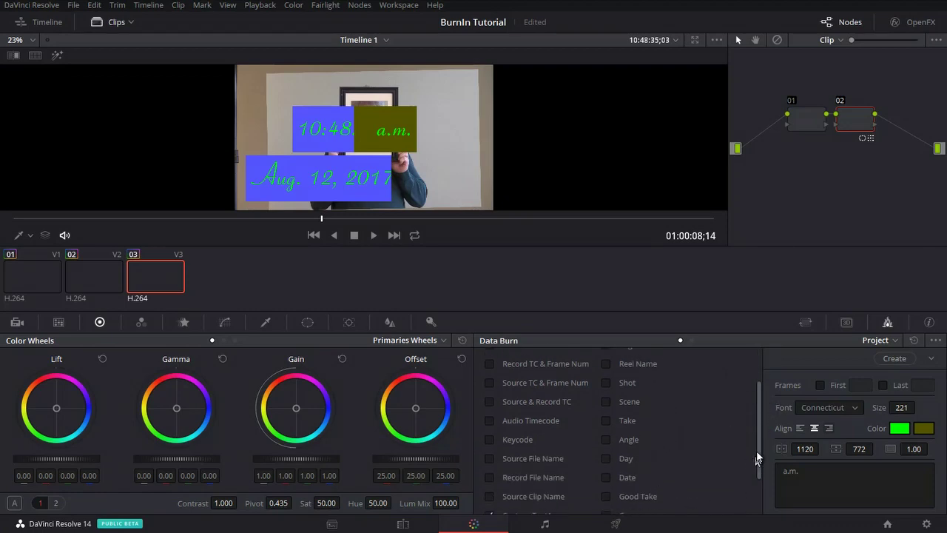
mouse_move(758, 449)
mouse_down()
mouse_move(758, 486)
mouse_move(762, 391)
mouse_up()
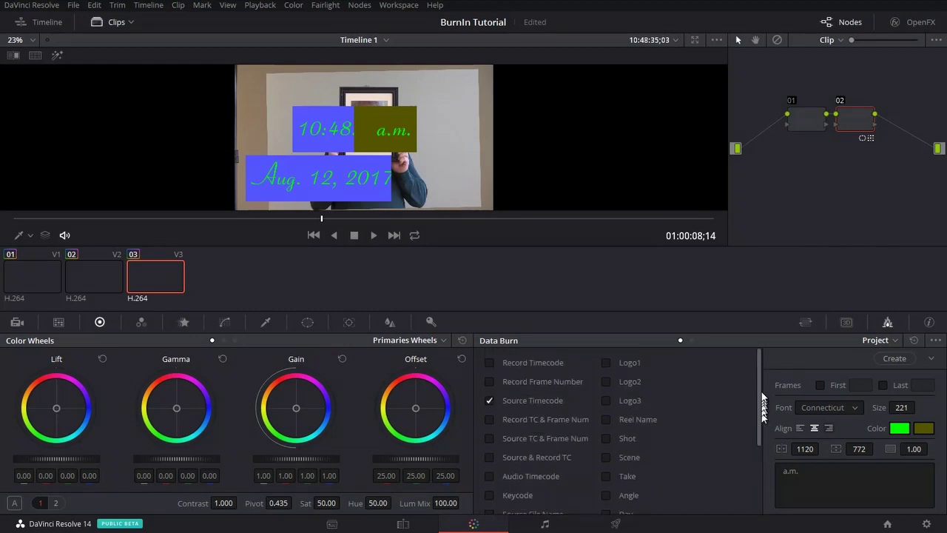